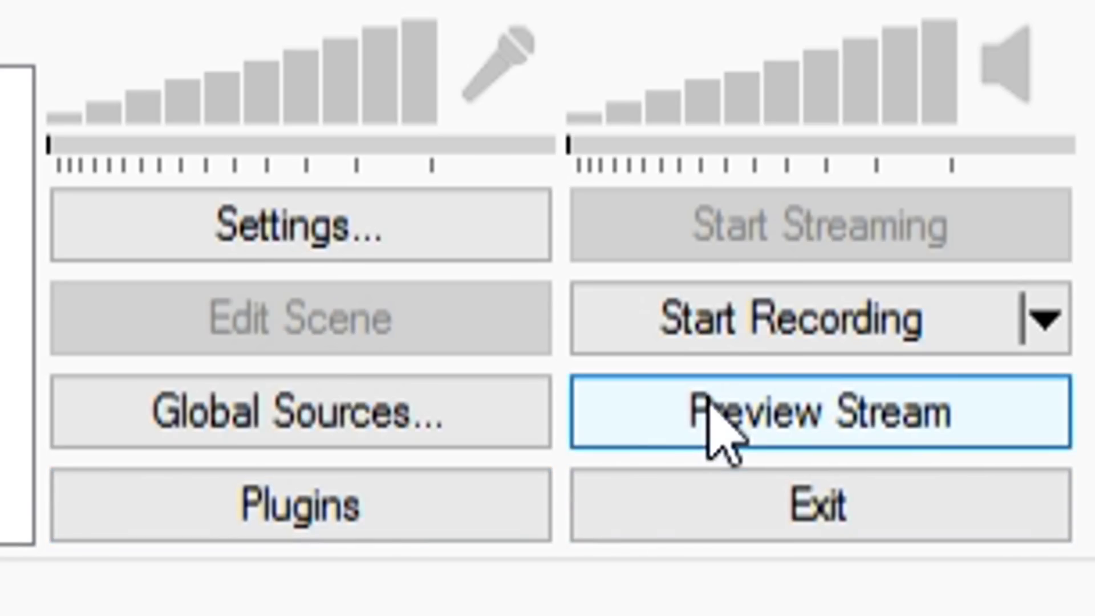
Step: Start the OBS stream preview before bringing up the Black Ops III title screen
left_click(670, 581)
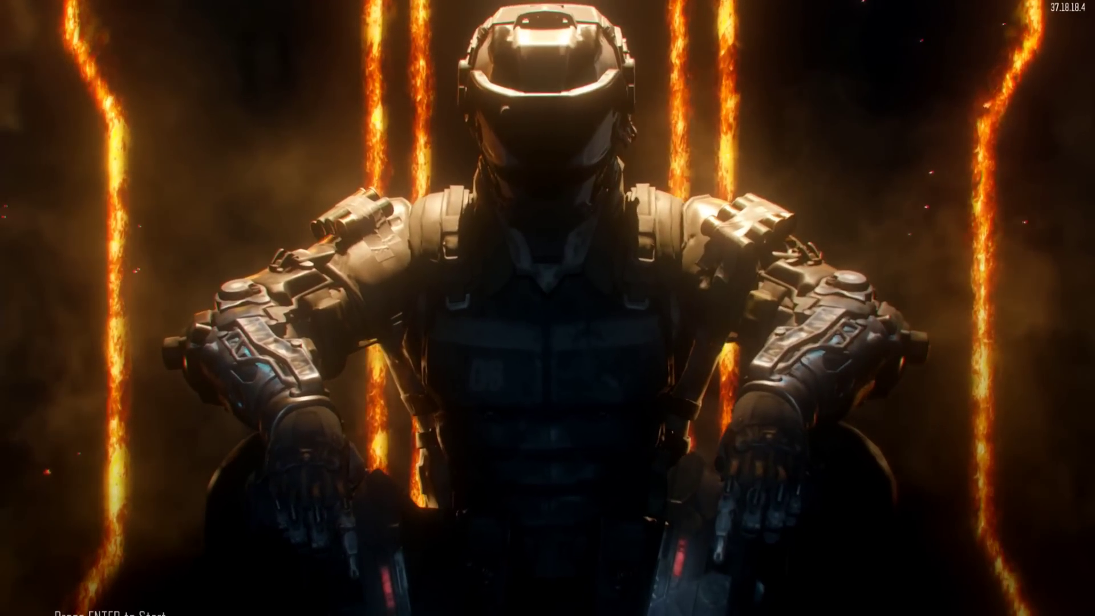
Step: Leave the Black Ops III title screen with Alt+Tab and return to OBS
key("alt+Tab")
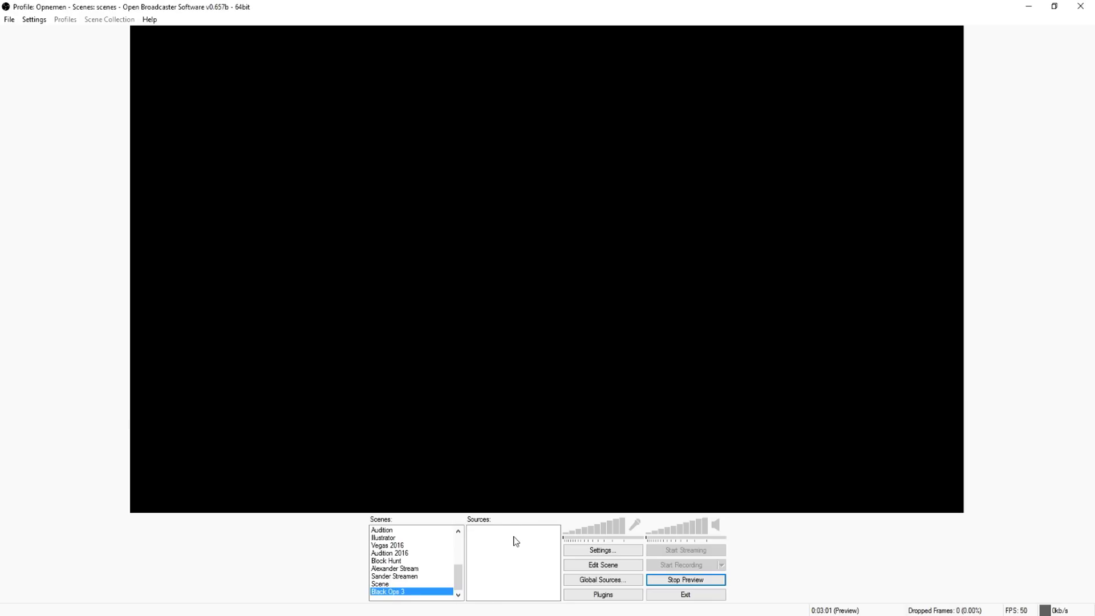
Step: Add a Game Capture source named 'Game' to the Black Ops 3 scene
right_click(495, 540)
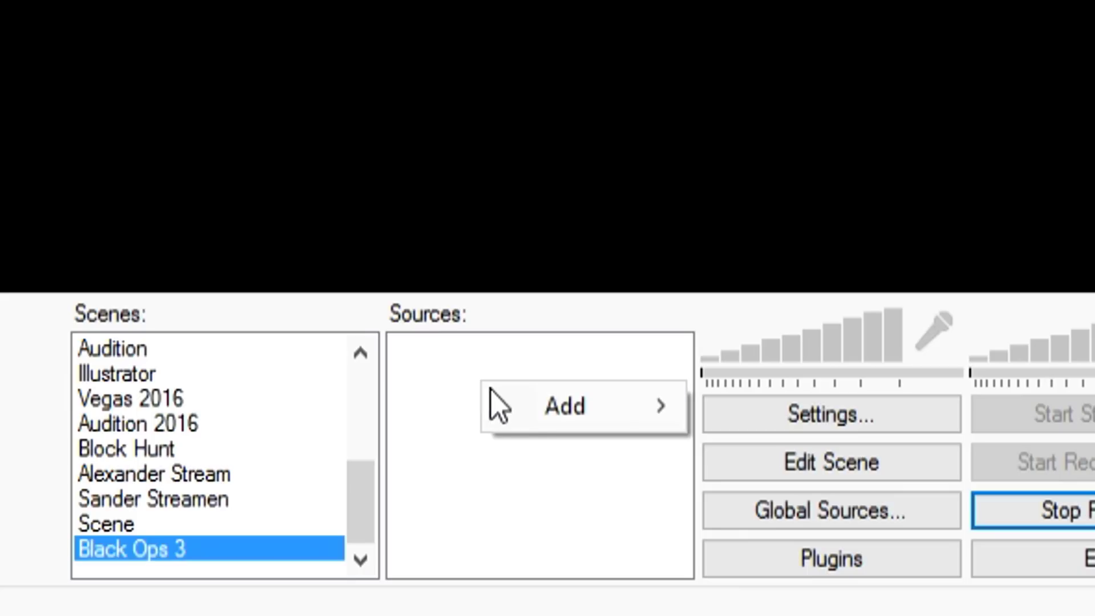
mouse_move(530, 415)
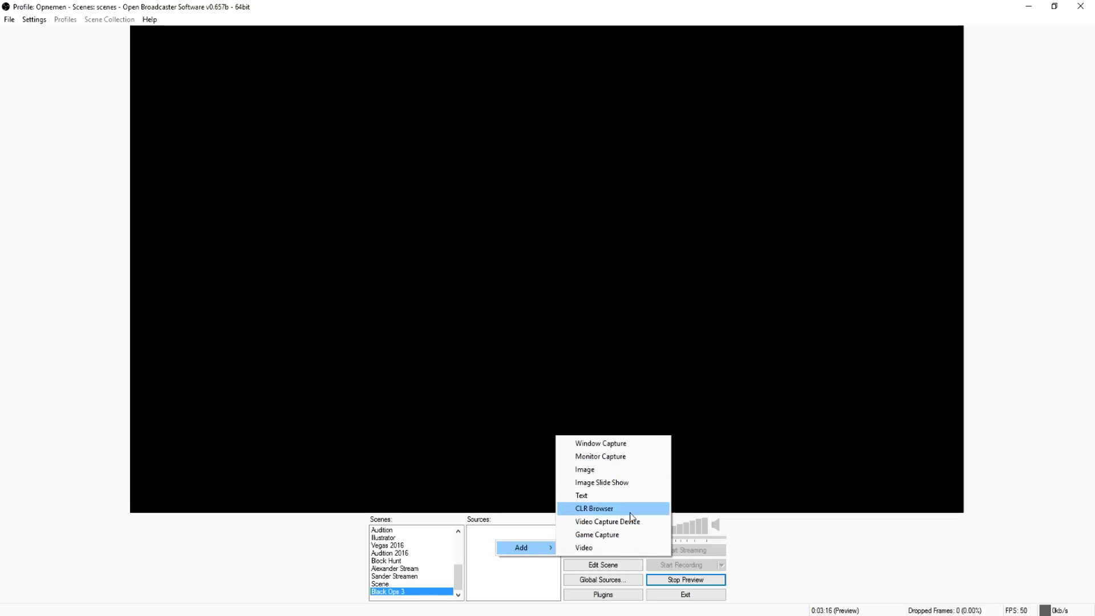
left_click(626, 538)
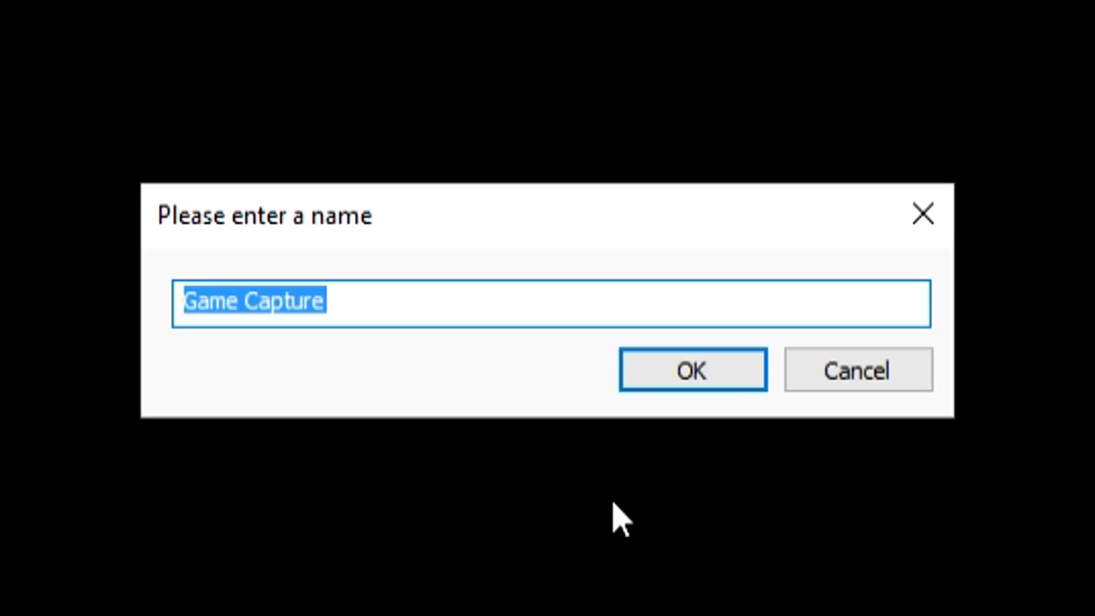
type("G")
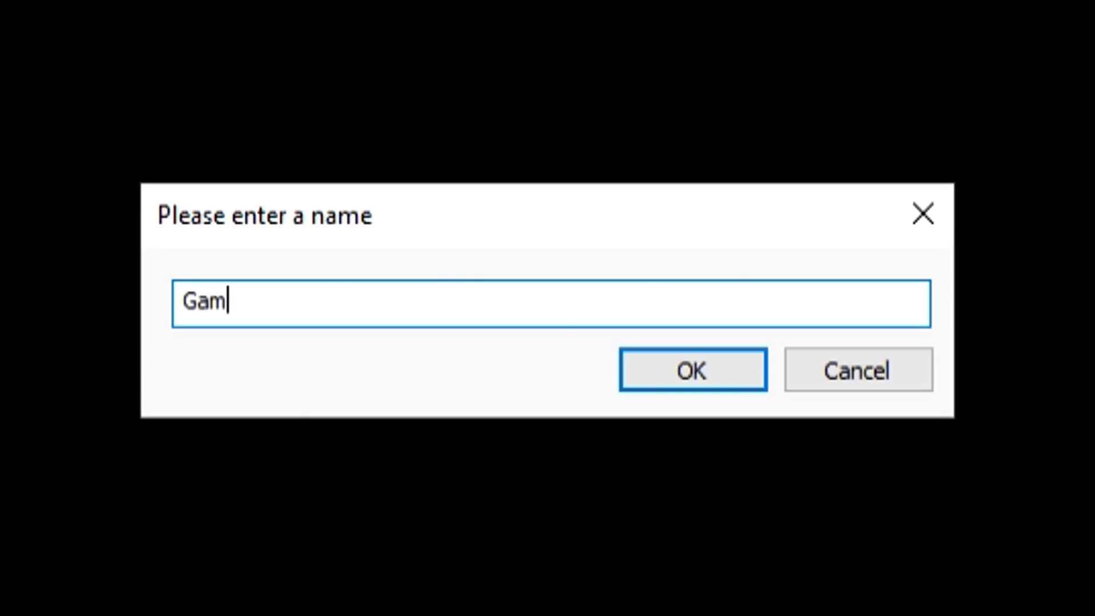
type("am")
key("Return")
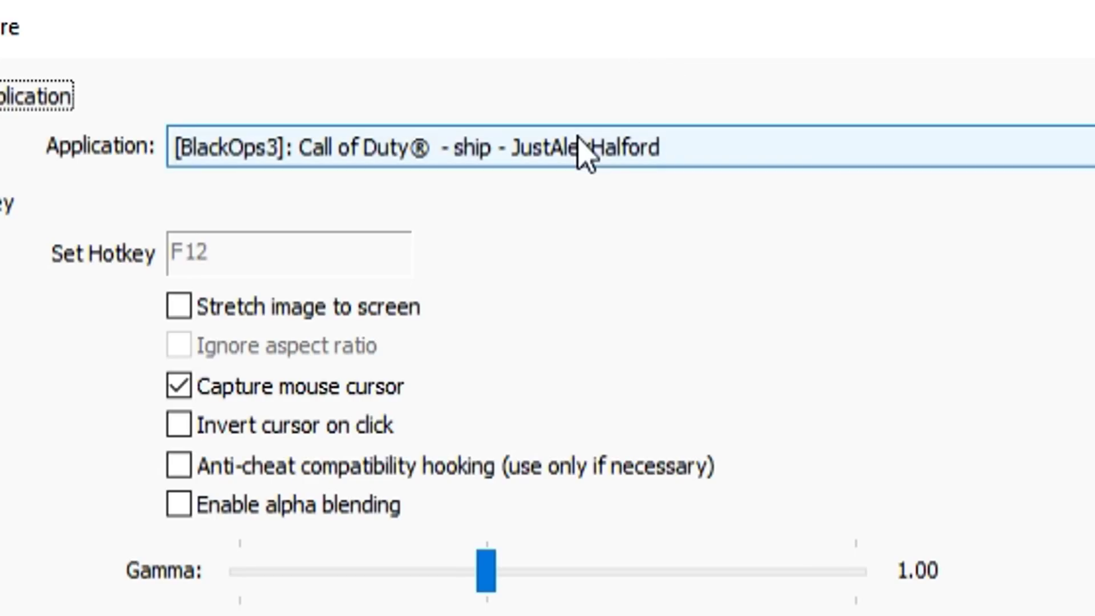
Step: Capture the BlackOps3 application with Stretch image to screen and Ignore aspect ratio ticked
left_click(541, 125)
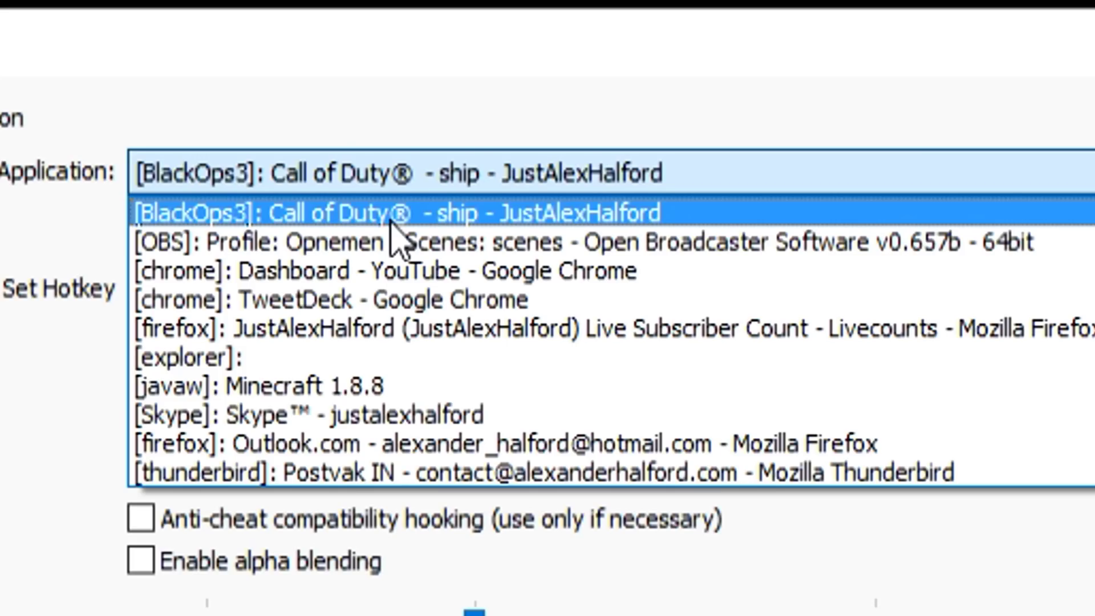
left_click(392, 220)
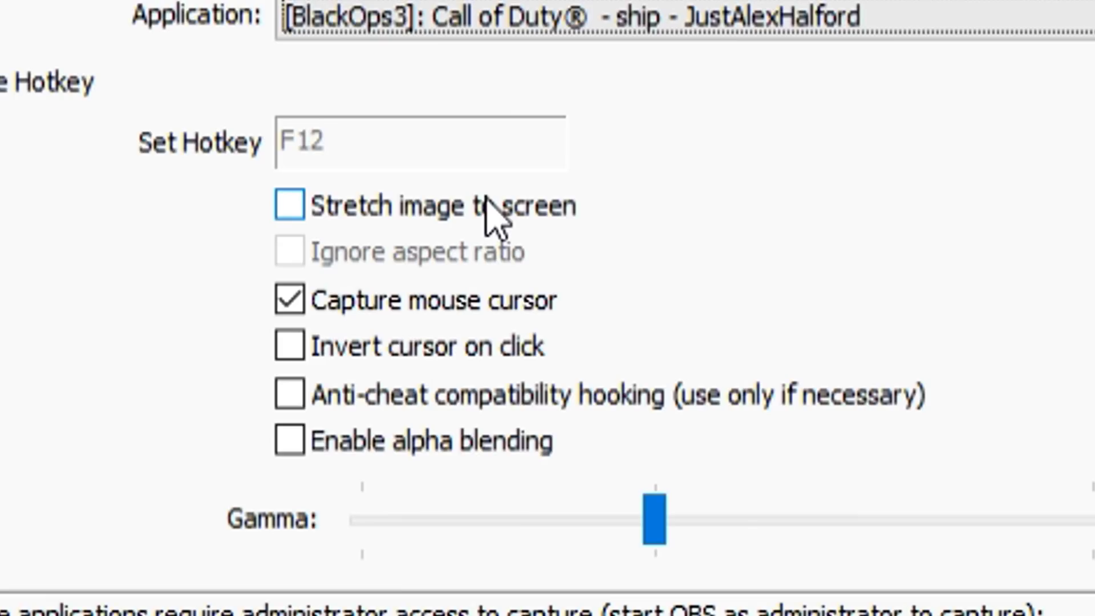
left_click(488, 212)
left_click(418, 255)
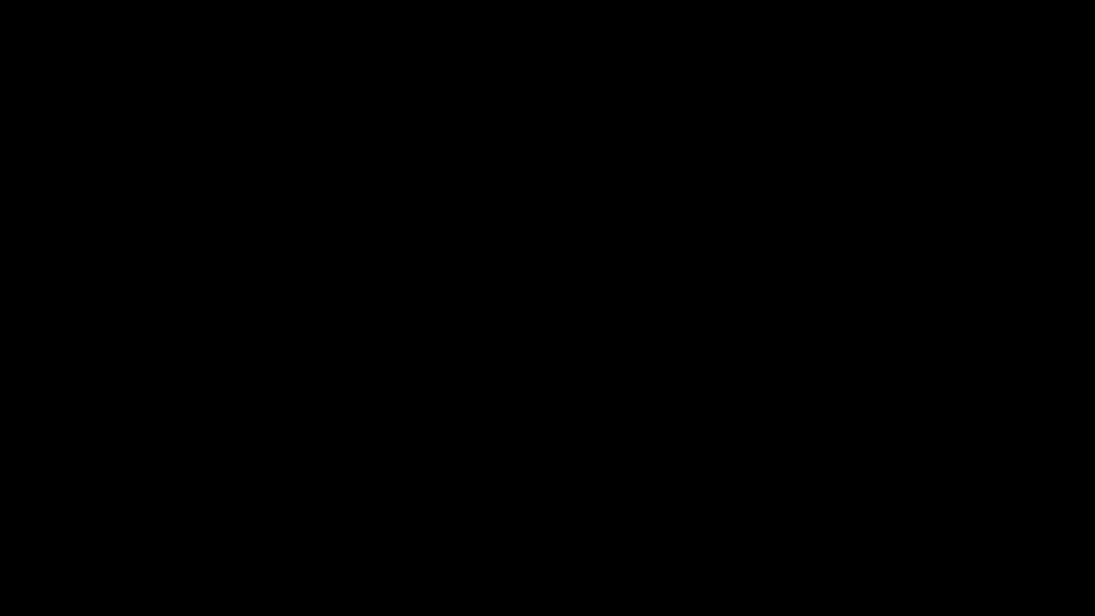
Step: Join a public Campaign game in Black Ops III and enable the Game source in OBS
key("Escape")
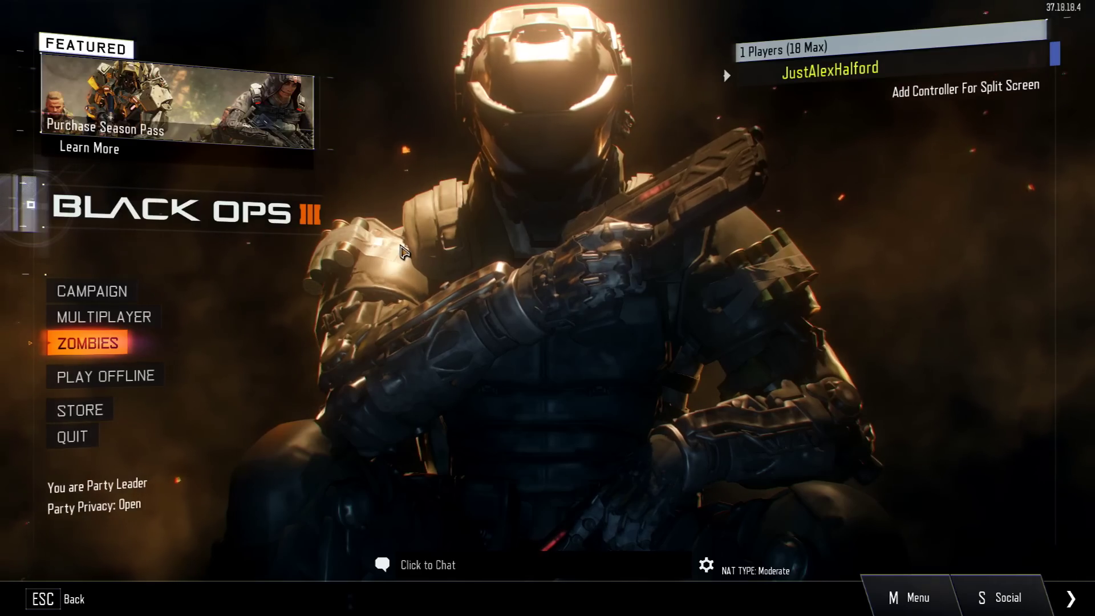
left_click(108, 291)
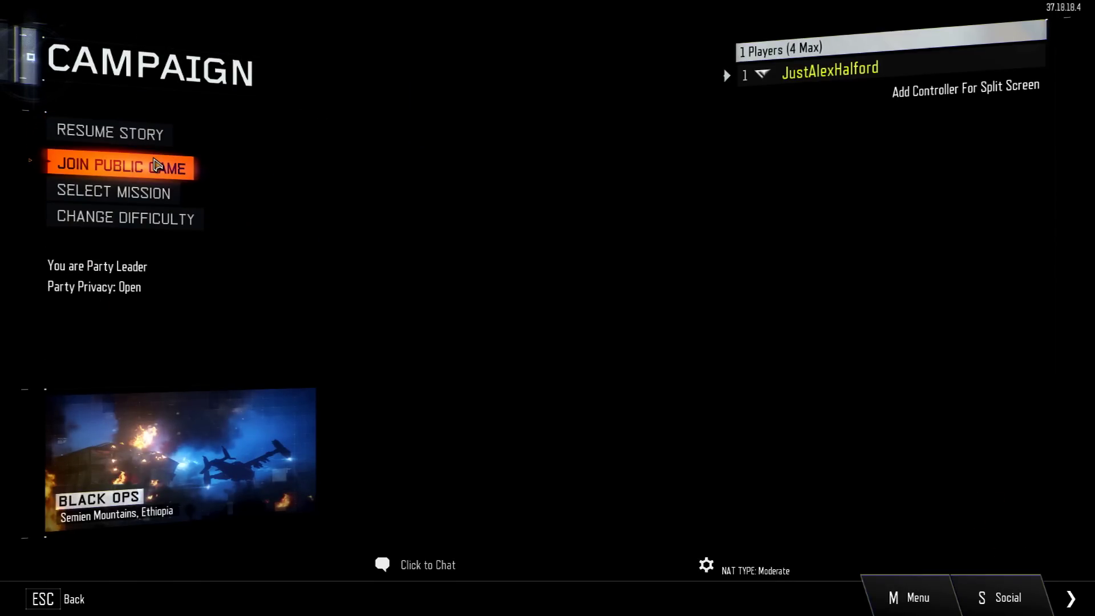
left_click(155, 168)
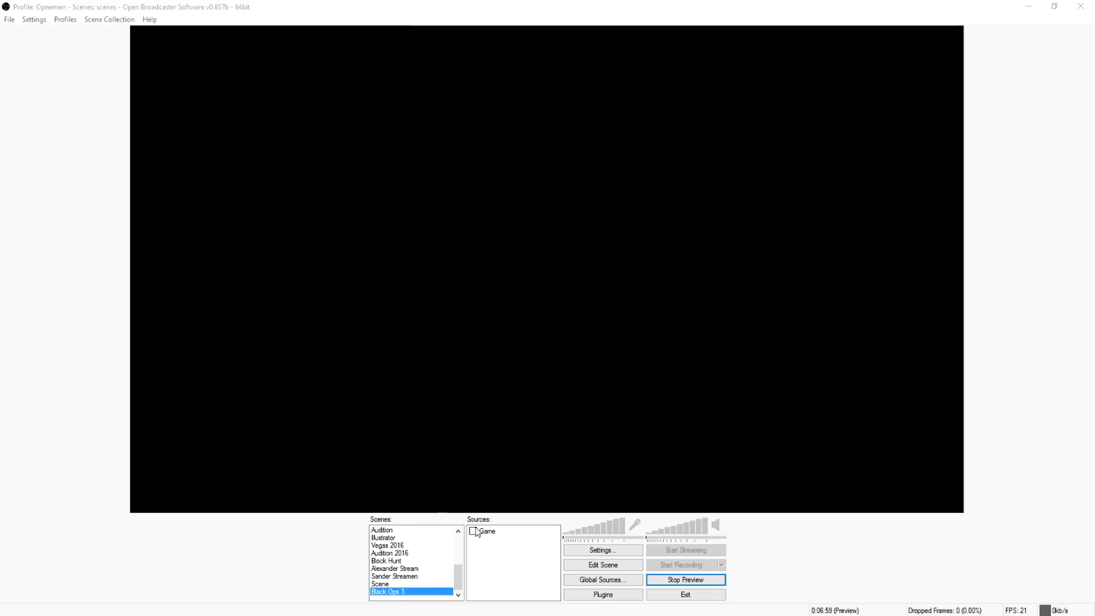
left_click(472, 531)
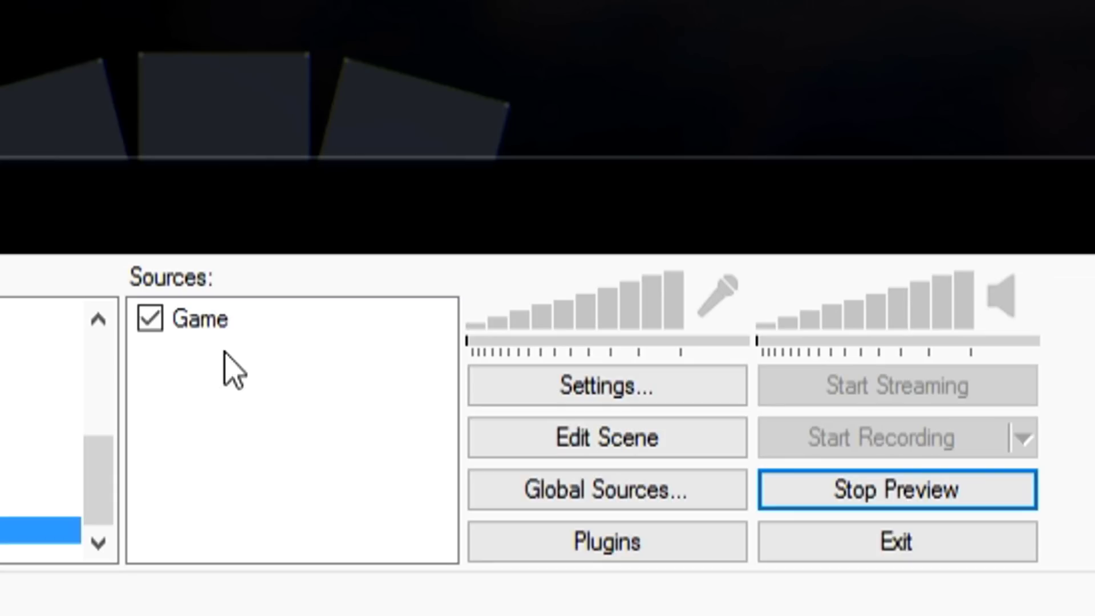
Step: Add a 'Facecam' video capture source using the Logitech HD Pro Webcam C920
right_click(492, 550)
mouse_move(511, 567)
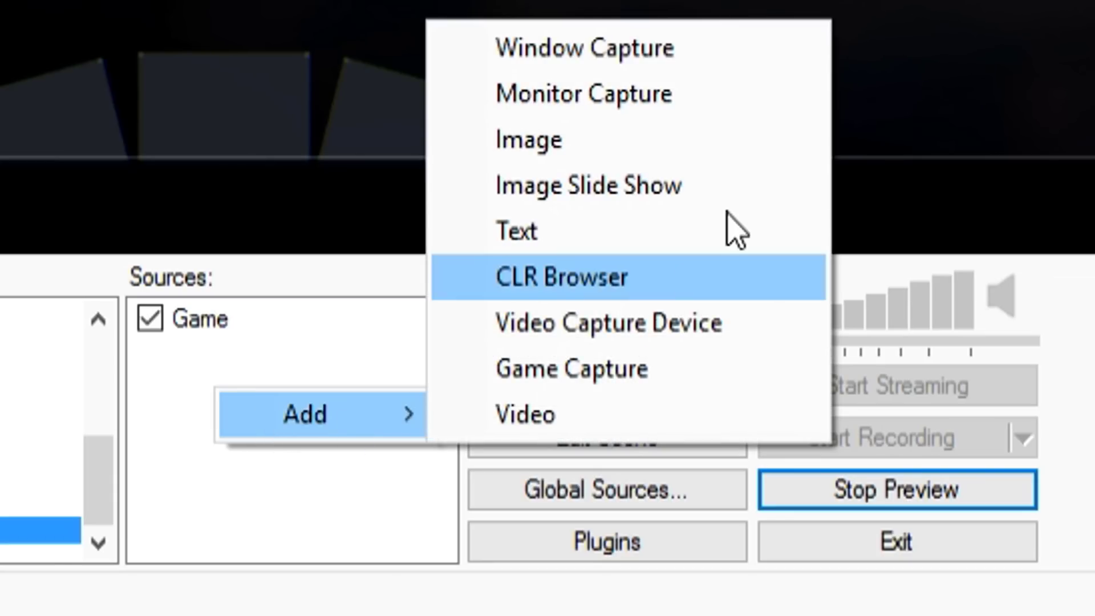
left_click(687, 324)
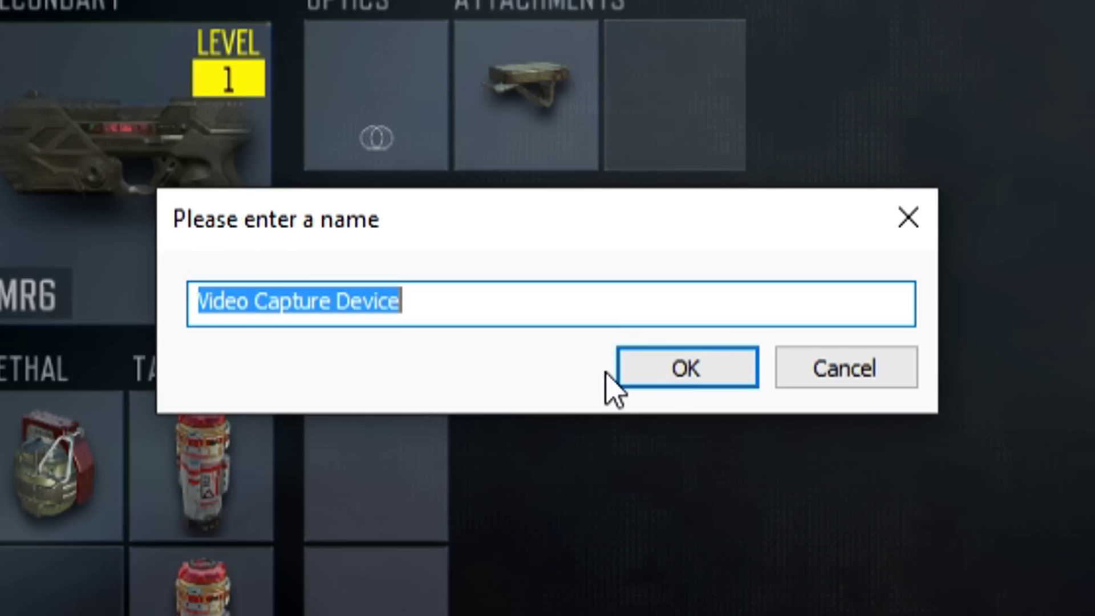
type("Face")
type("cam")
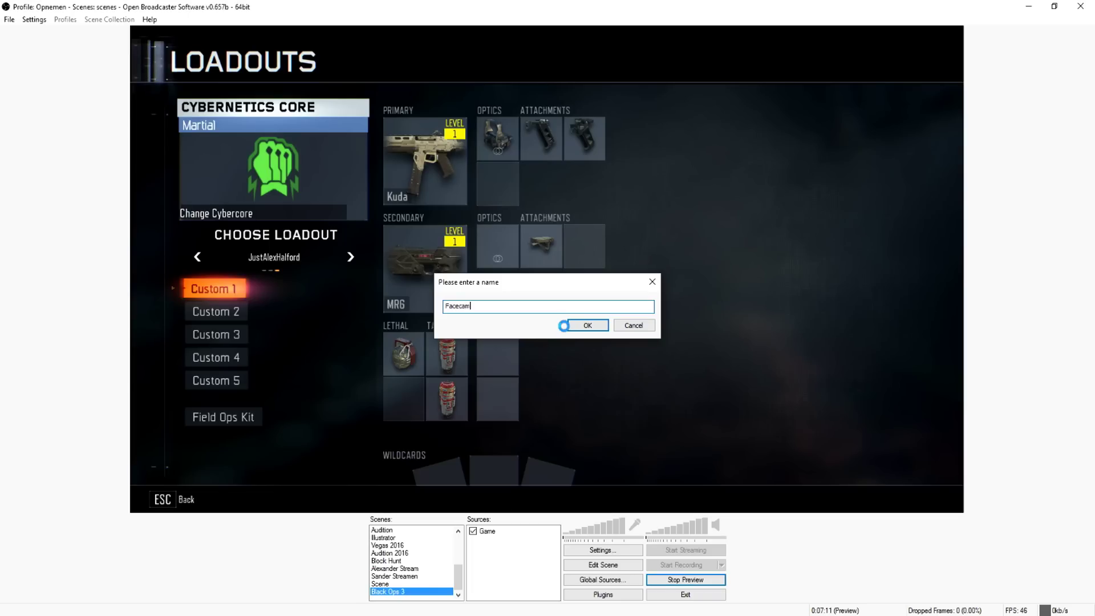
key("Return")
left_click_drag(513, 150, 508, 55)
left_click(506, 80)
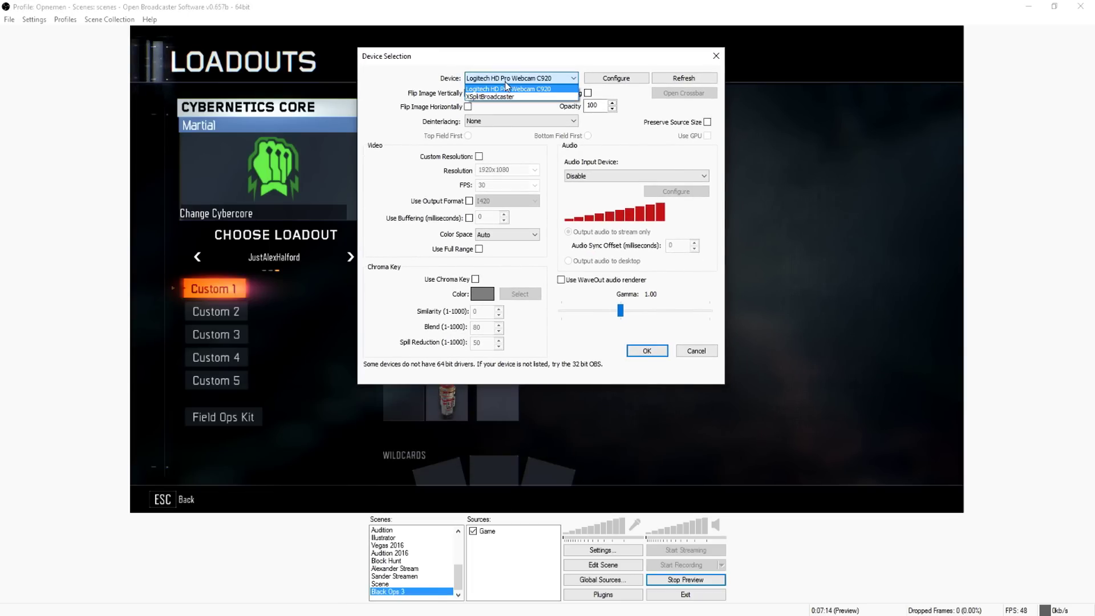
left_click(507, 82)
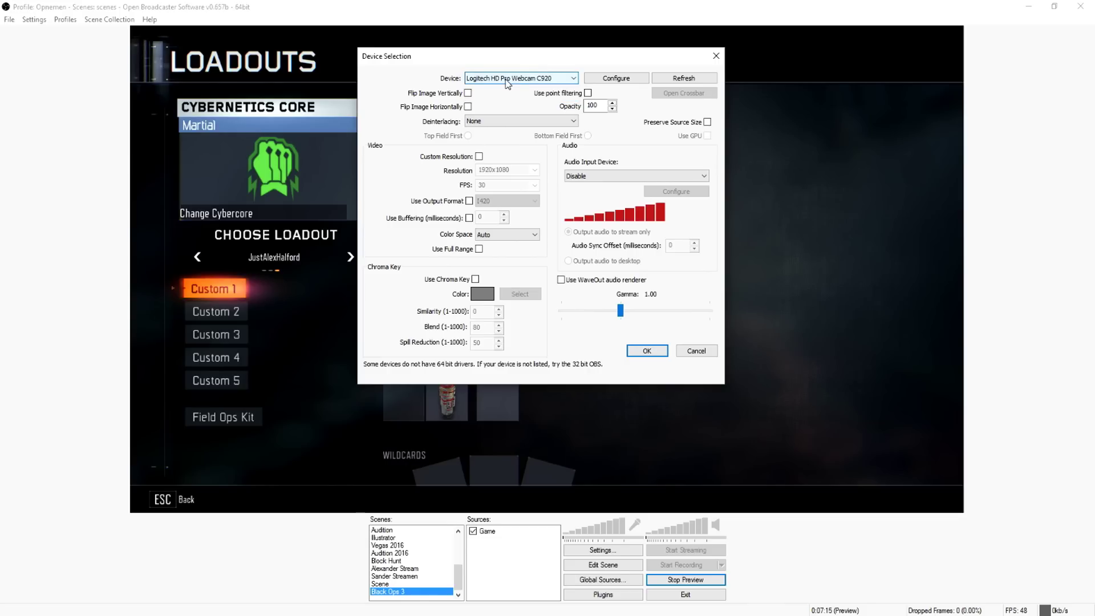
left_click(502, 90)
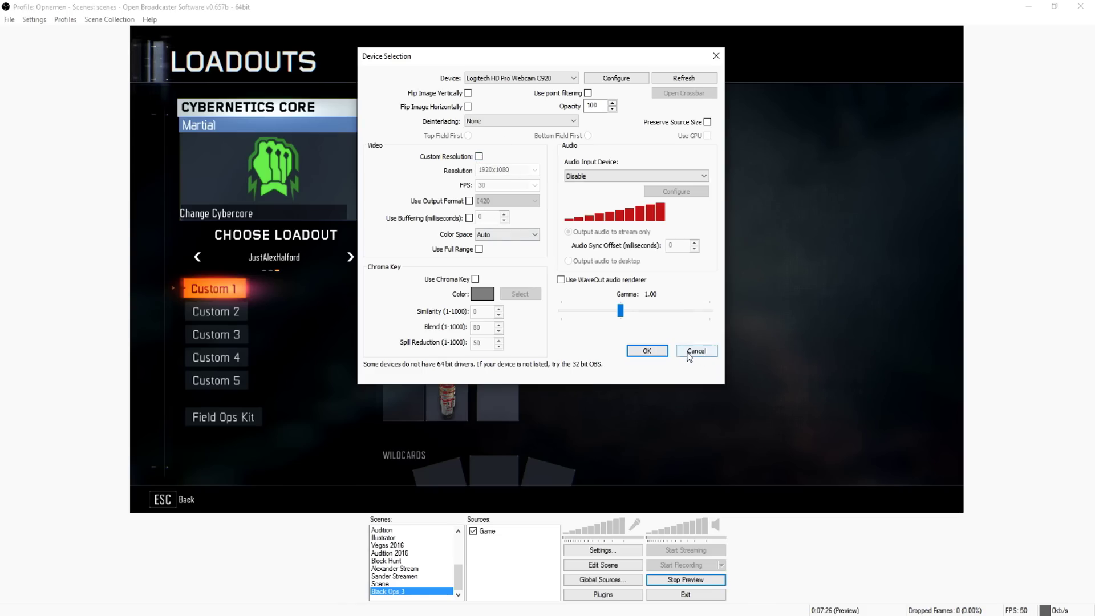
Step: Confirm the webcam settings and, in Edit Scene, shrink the Facecam video
left_click(577, 357)
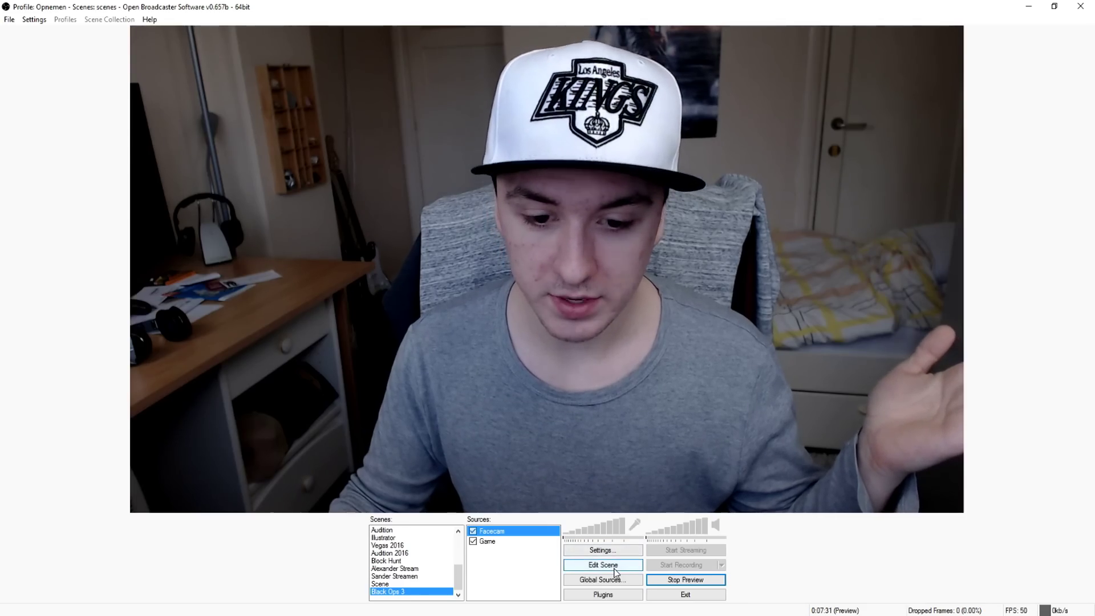
left_click(614, 567)
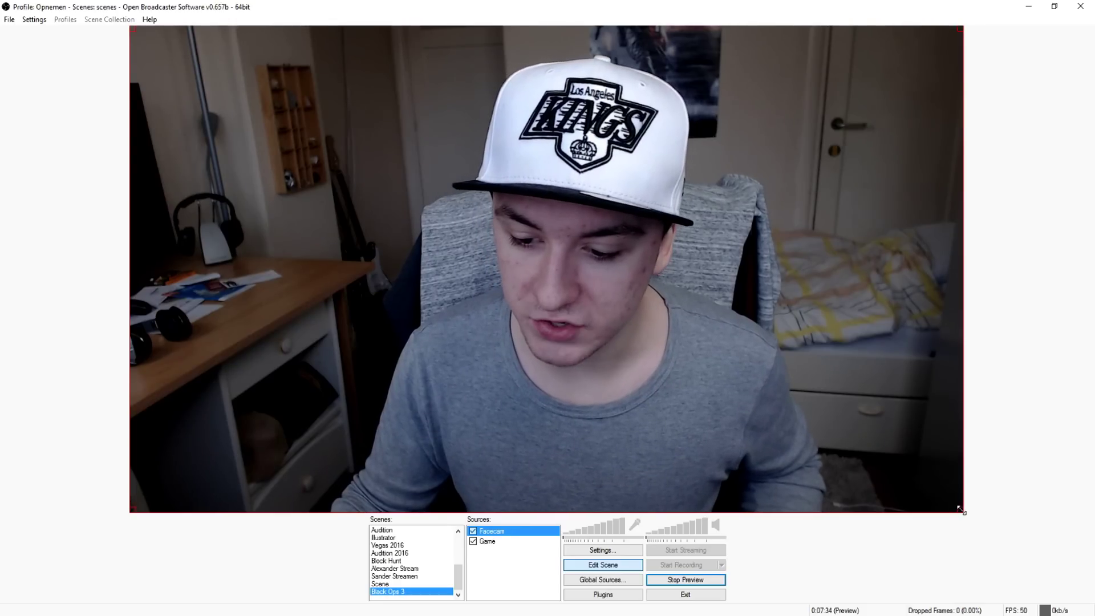
left_click_drag(959, 509, 362, 157)
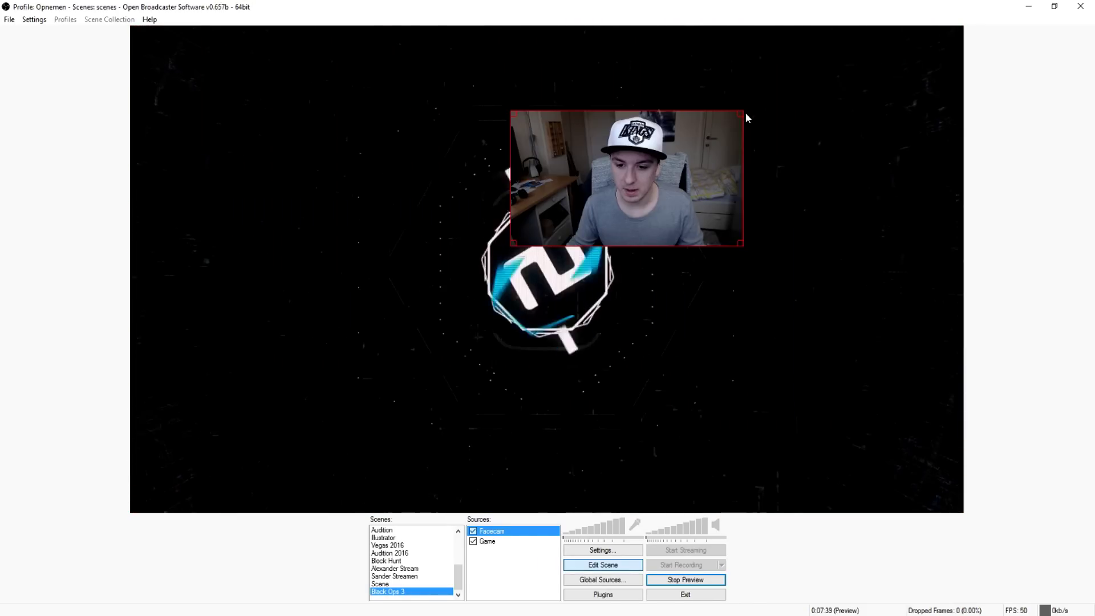
left_click_drag(740, 114, 652, 149)
Step: Move the Facecam into the preview's top-right corner and fine-tune its size
left_click_drag(594, 192, 861, 104)
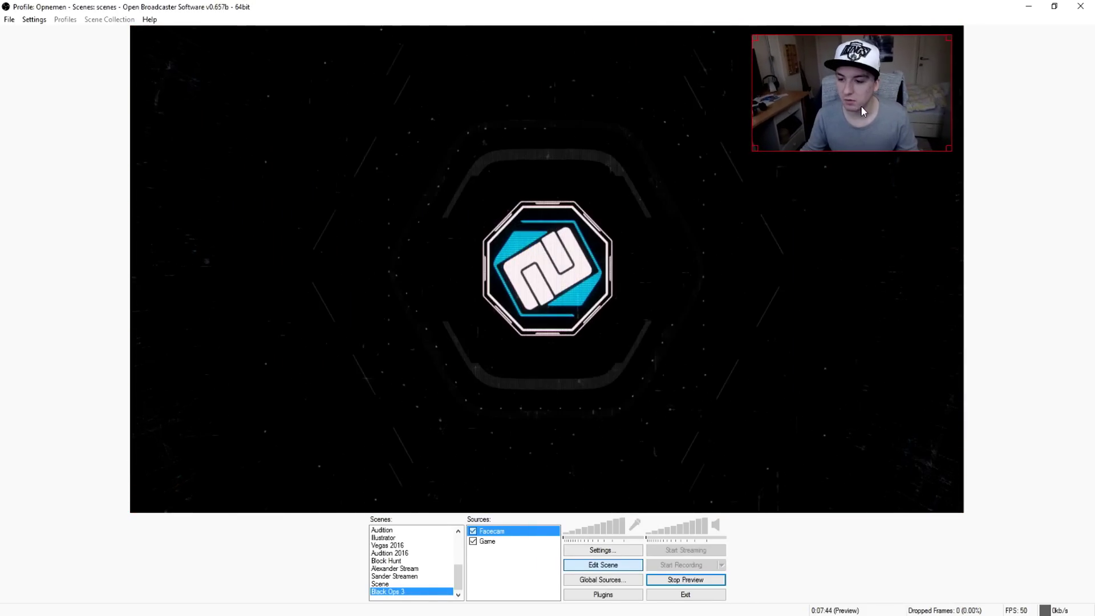
left_click(827, 244)
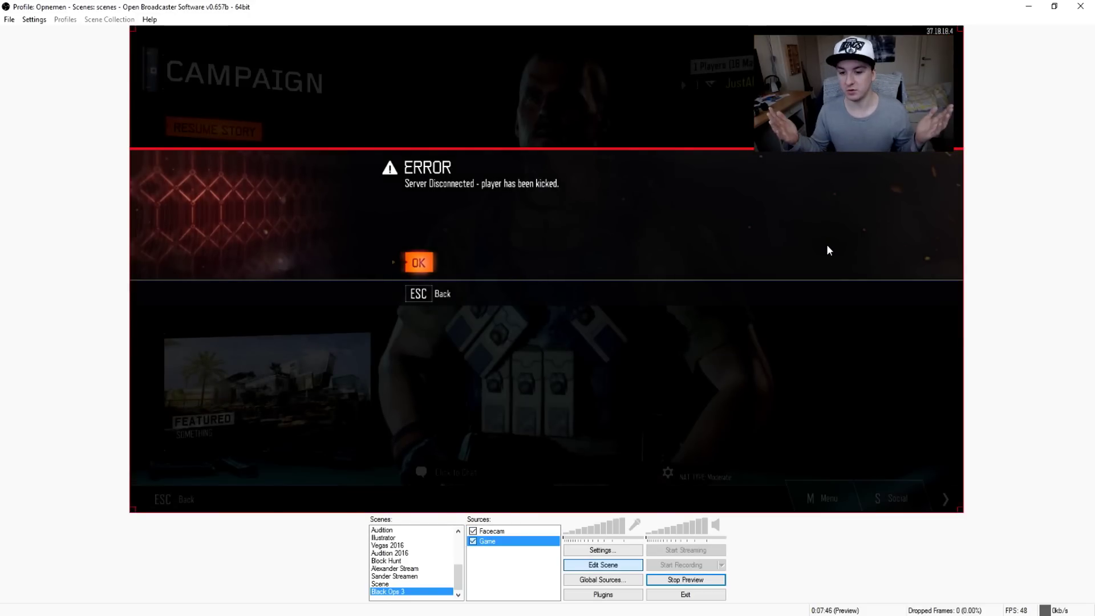
left_click(771, 148)
left_click_drag(771, 149, 776, 138)
left_click(744, 303)
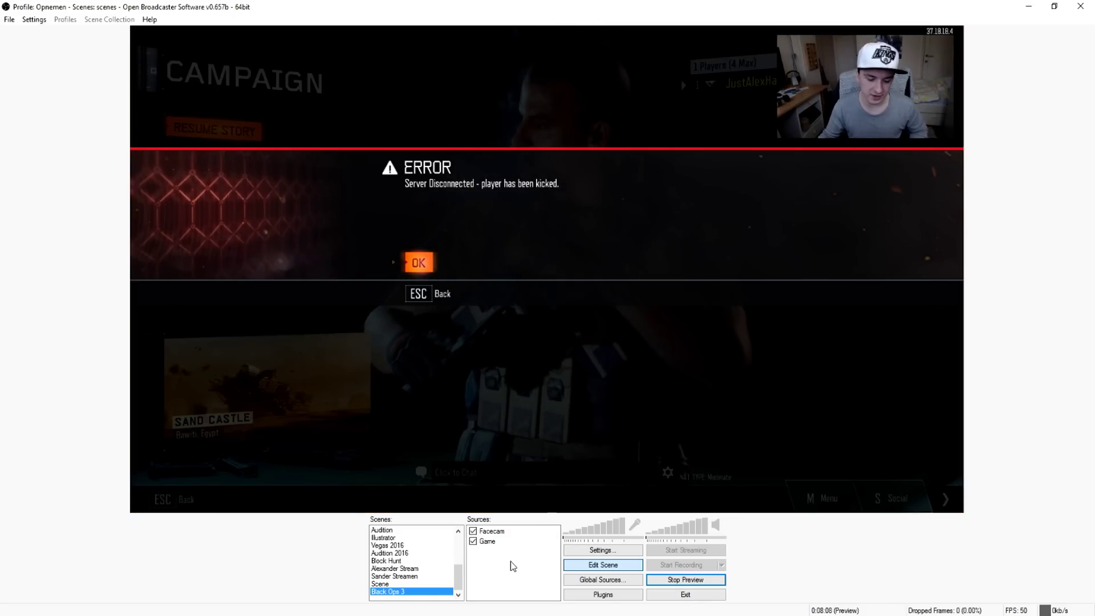
Step: Add an Image source named 'Facecam border' and accept its image settings
right_click(512, 563)
mouse_move(516, 570)
left_click(474, 555)
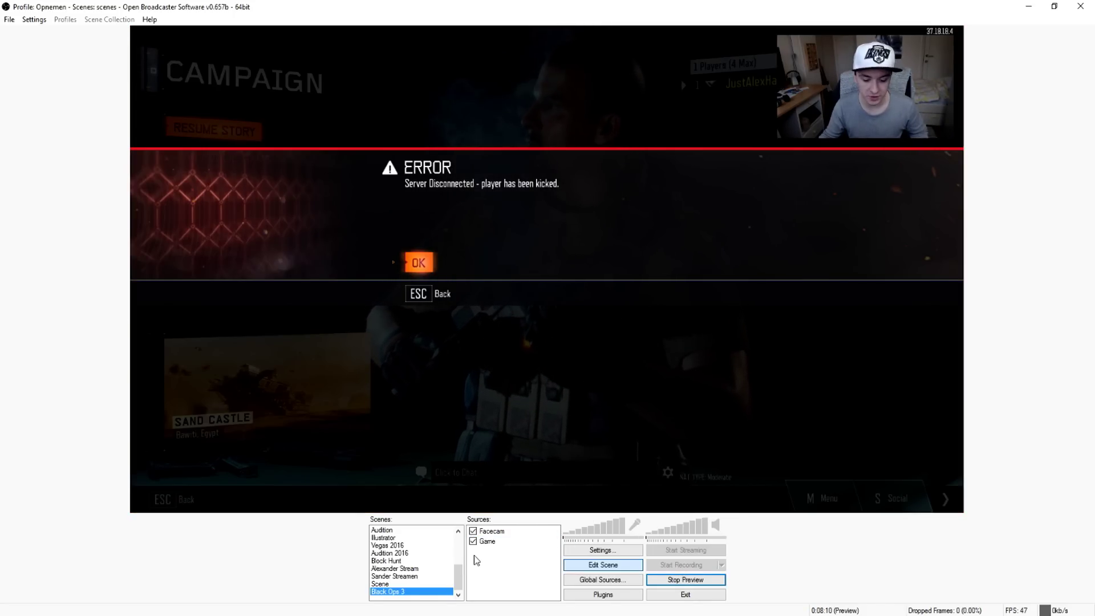
right_click(474, 555)
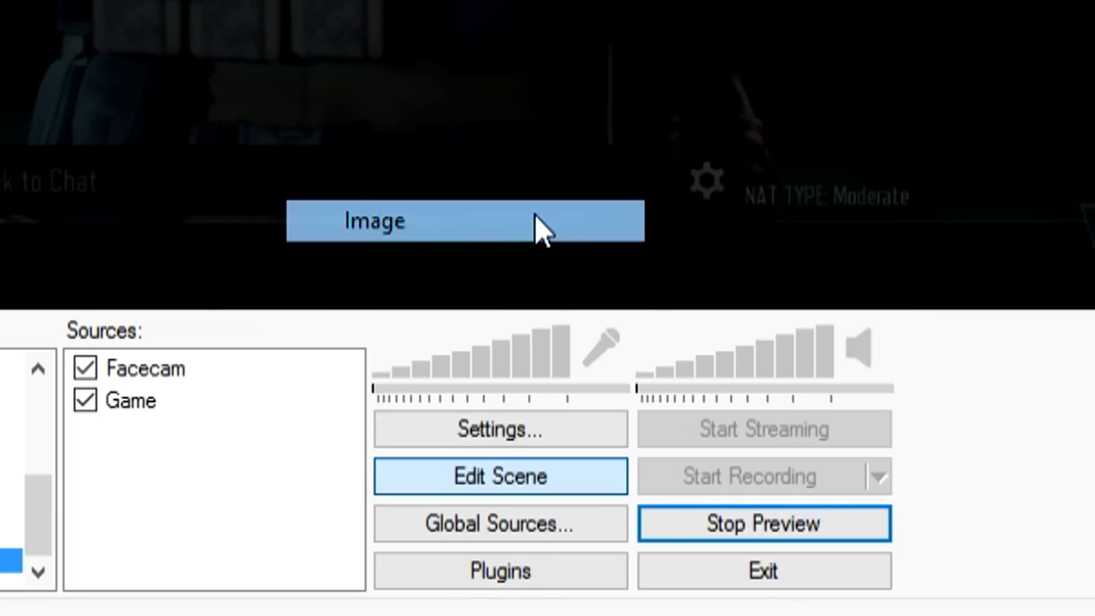
left_click(534, 216)
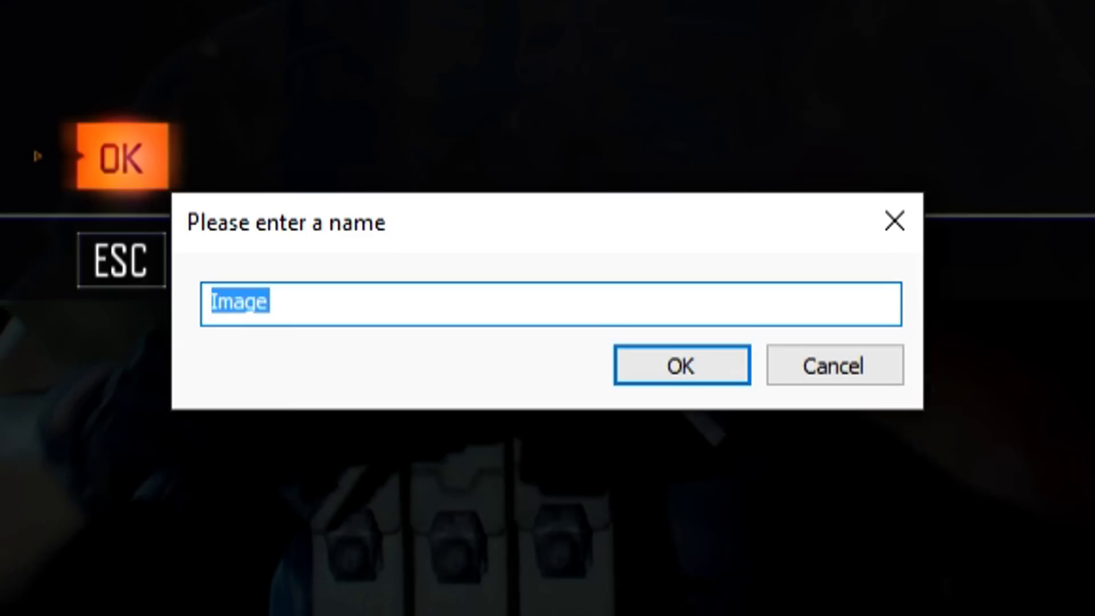
type("Facecam")
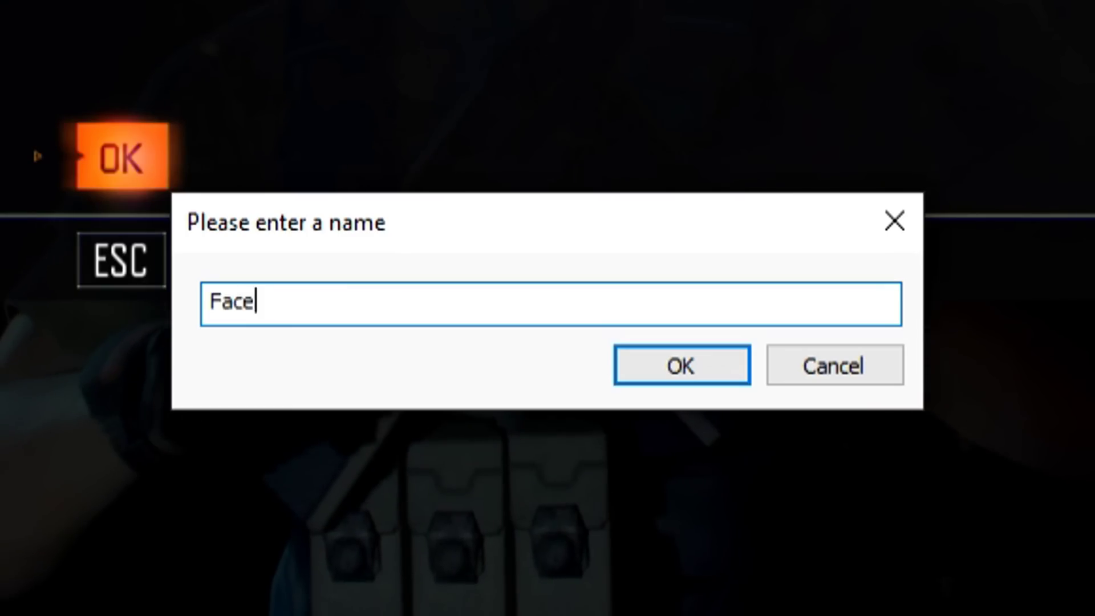
type(" bo")
key("BackSpace")
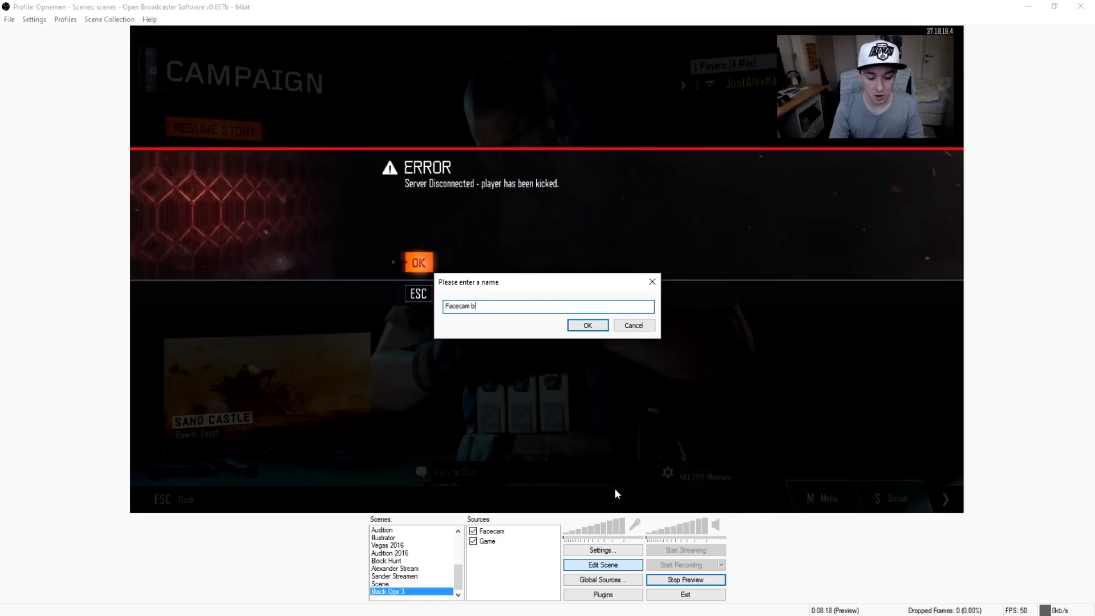
type("order")
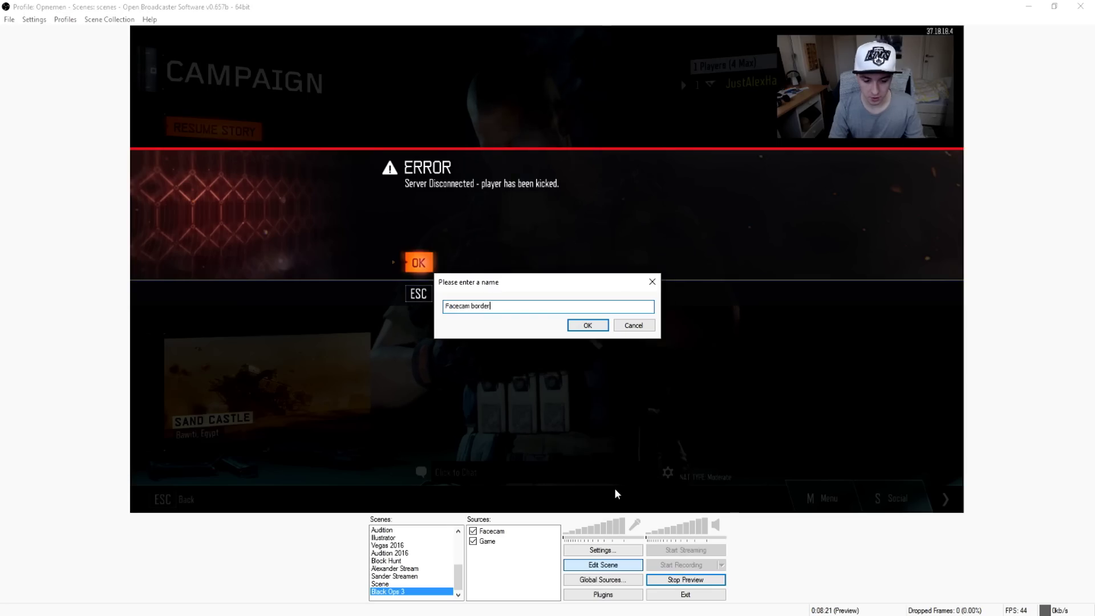
key("Return")
left_click(573, 418)
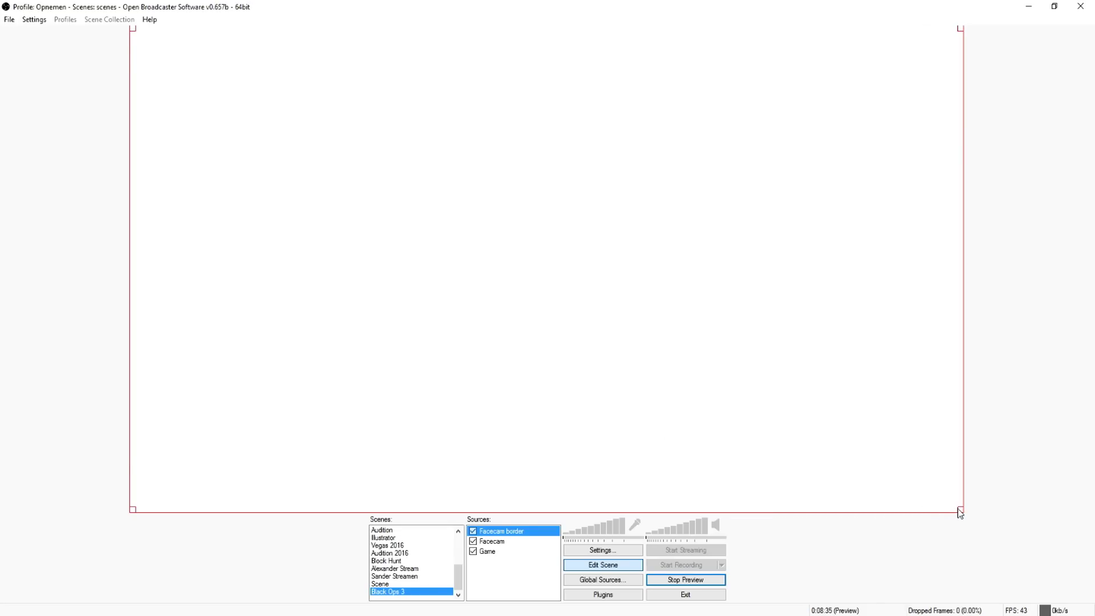
Step: Shrink the Facecam border image and position it over the webcam in the top-right corner
left_click_drag(961, 507, 250, 104)
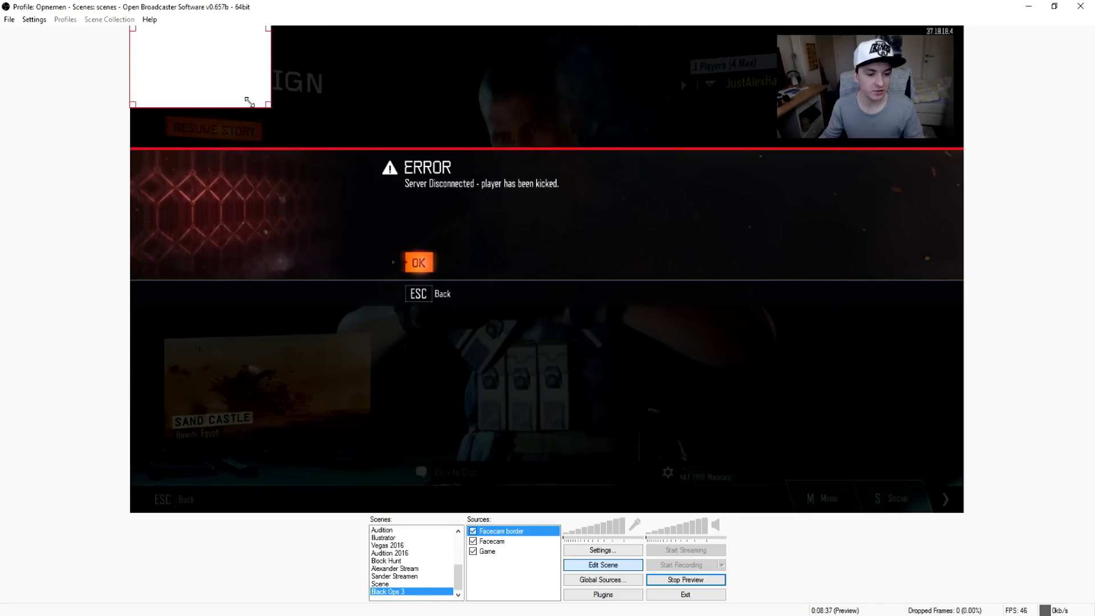
left_click_drag(201, 76, 757, 221)
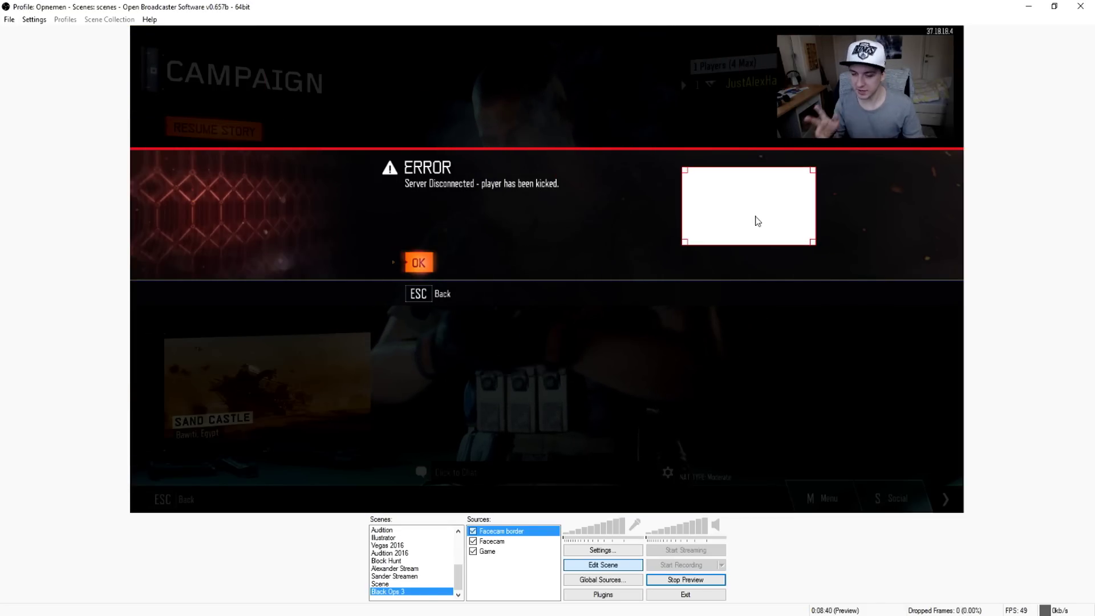
left_click_drag(757, 222, 862, 98)
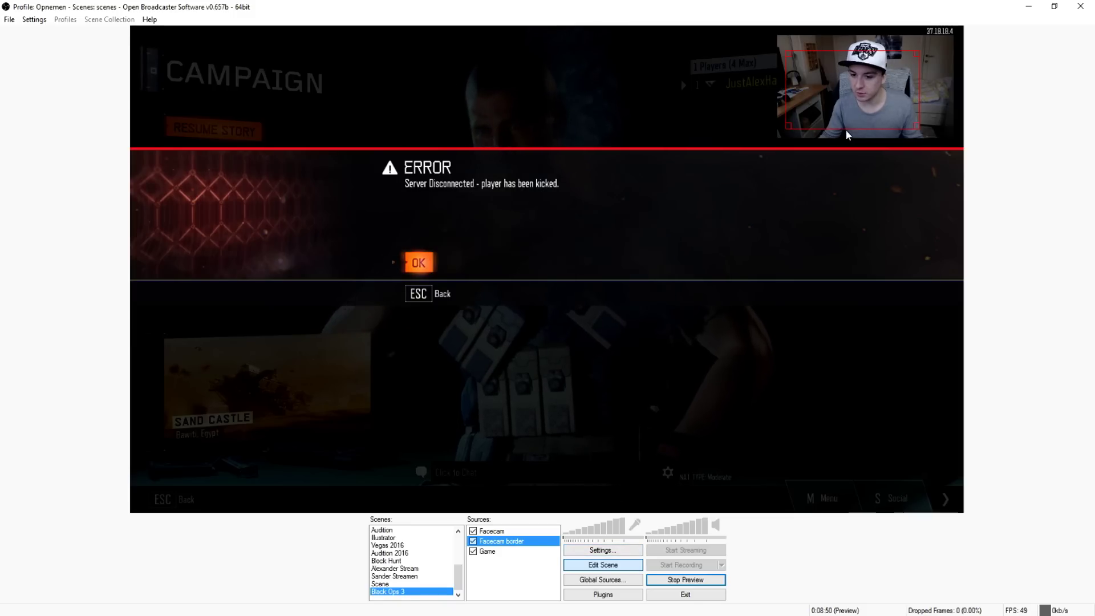
left_click_drag(849, 93, 837, 77)
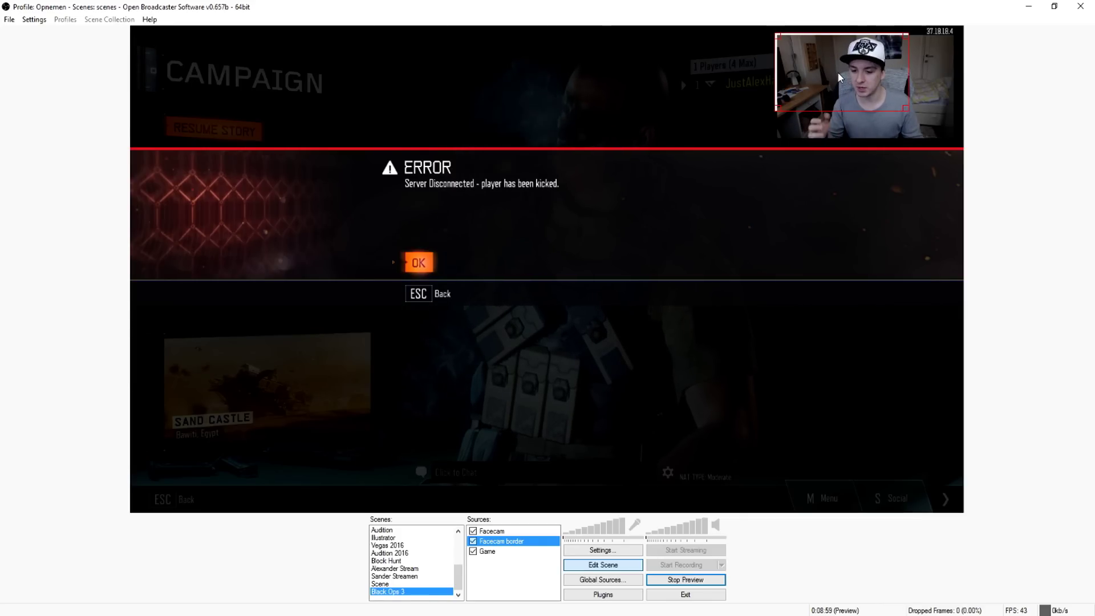